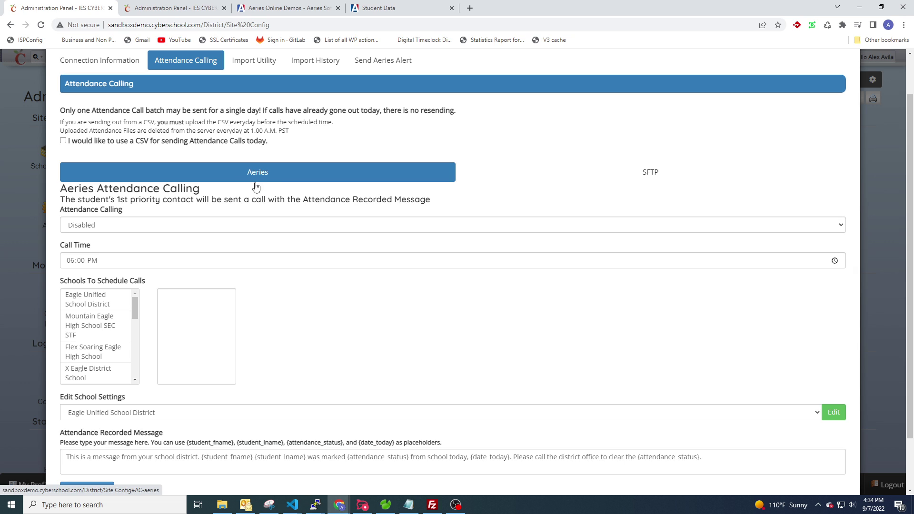
Step: Review the Aeries Attendance Calling description of which student contact receives the recorded message call
scroll(256, 193, "down", 1)
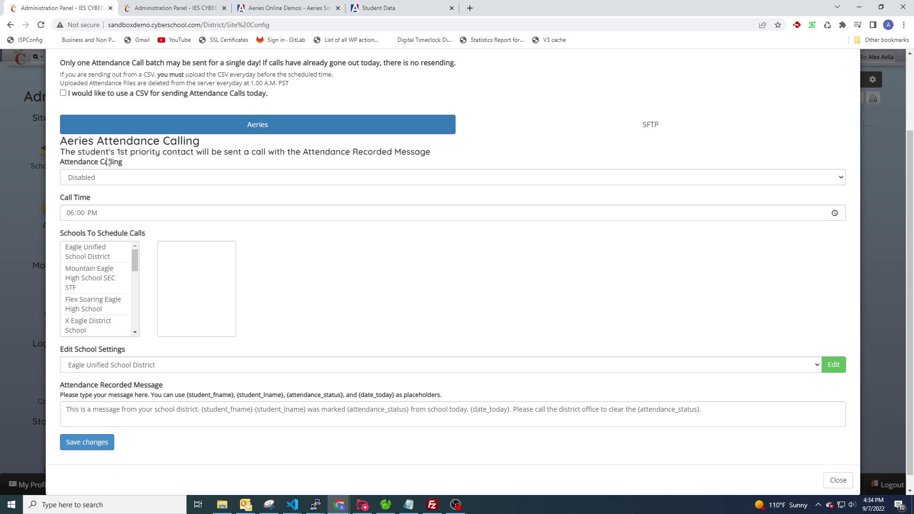
left_click_drag(63, 141, 199, 142)
left_click(164, 151)
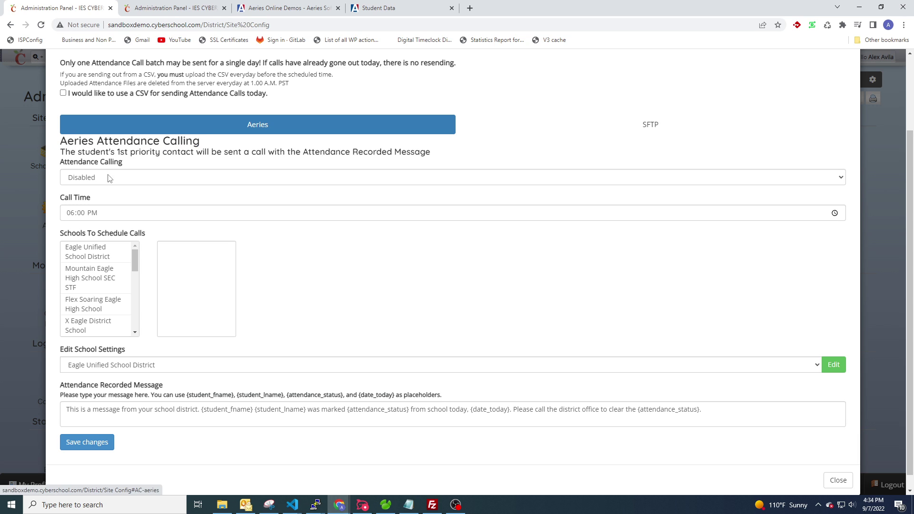
left_click_drag(64, 148, 423, 151)
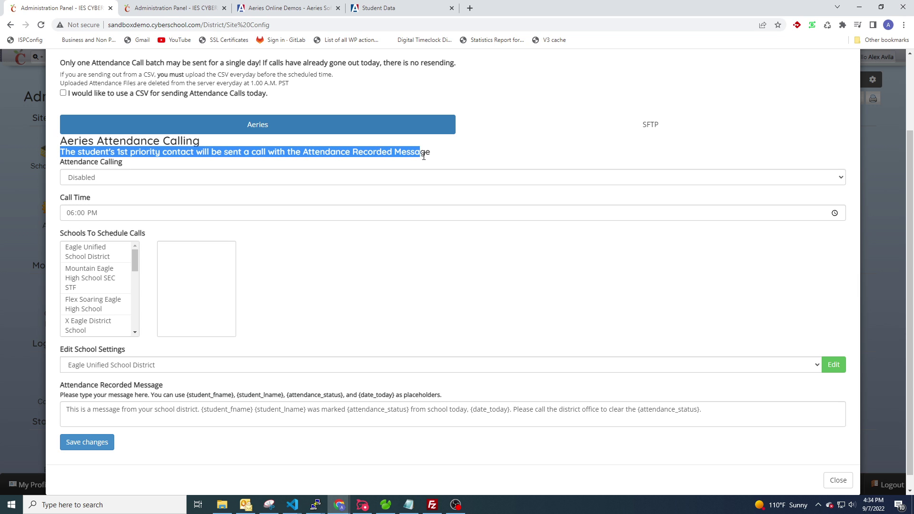
left_click(320, 149)
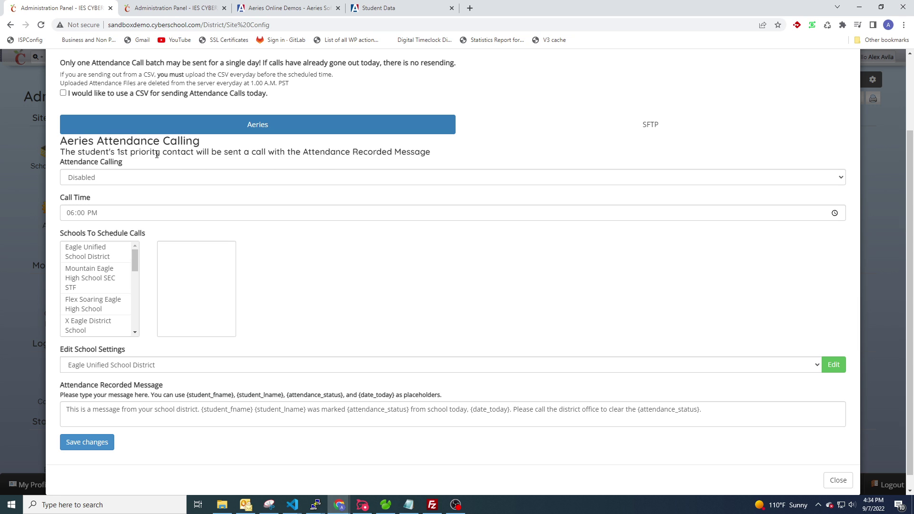
left_click_drag(120, 153, 193, 149)
left_click(199, 149)
Step: Set Aeries Attendance Calling to Enabled
left_click(104, 180)
left_click(84, 193)
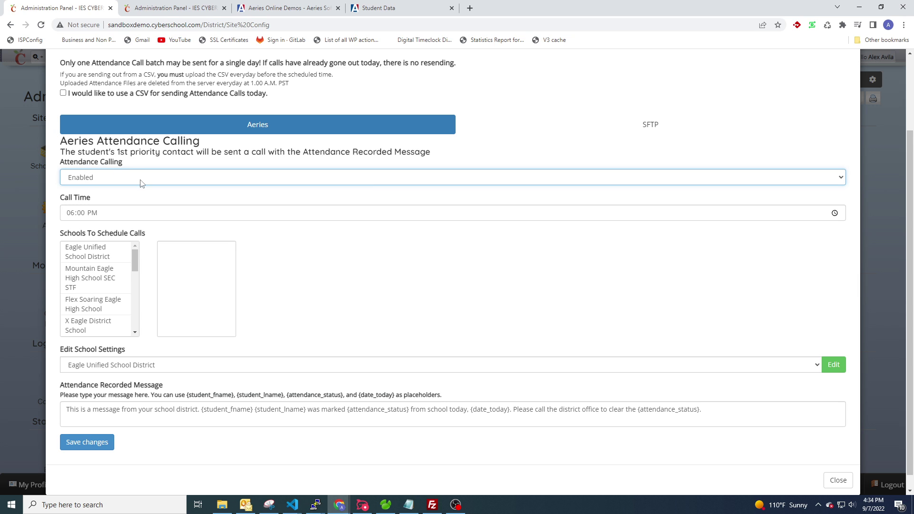
scroll(142, 183, "down", 1)
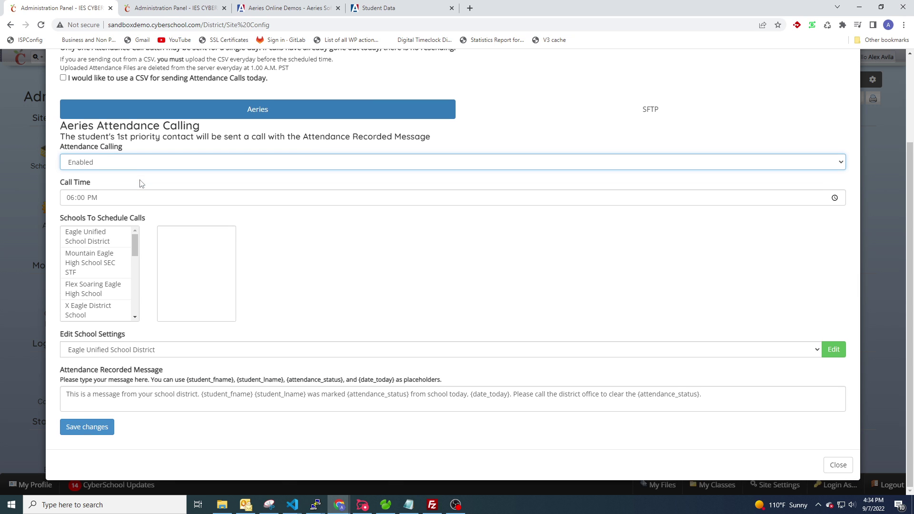
Step: Set the attendance call time to 10:30 AM
left_click(72, 201)
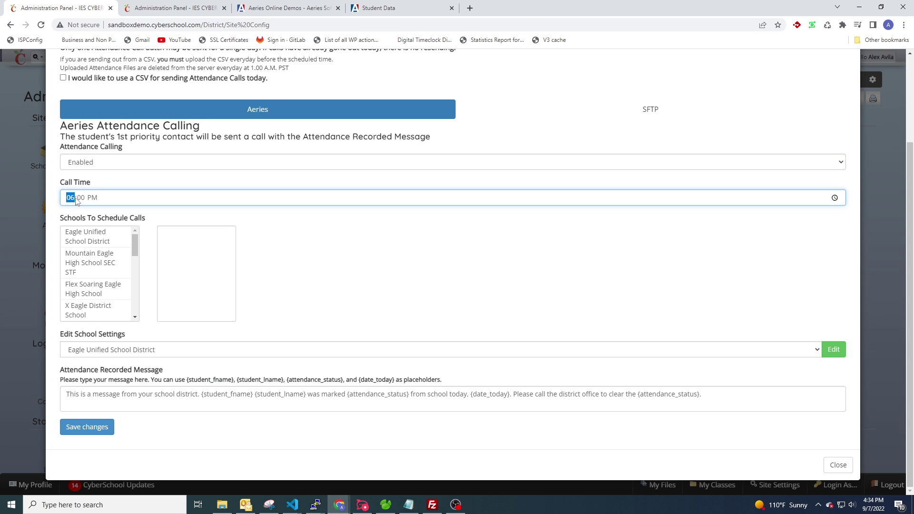
type("10:30")
left_click(94, 186)
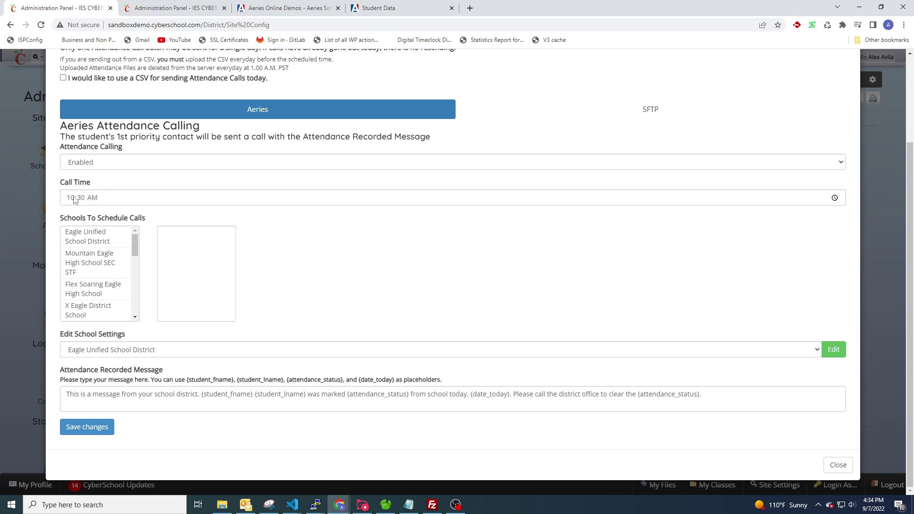
Step: Set the attendance call time to 11:00 AM
left_click(76, 199)
type("11:")
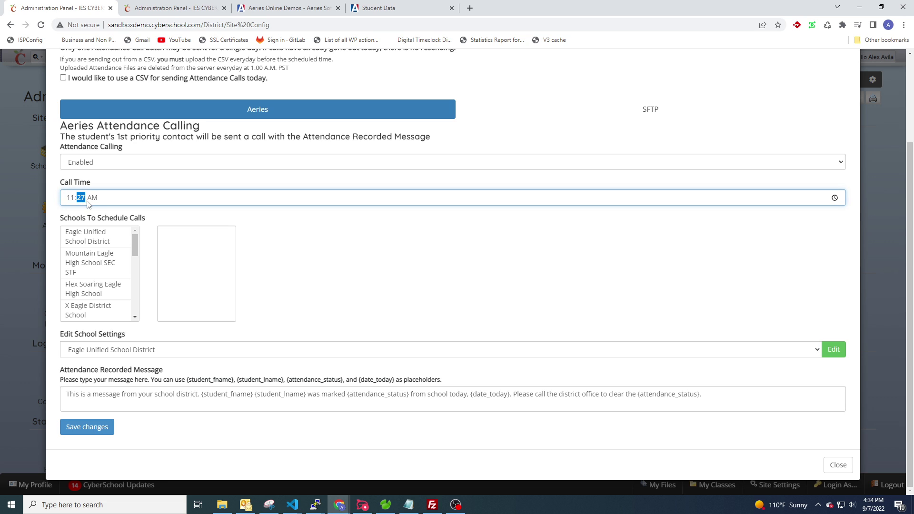
type("00")
Step: Review the notice about sending attendance call batches and resending calls on the same day
scroll(95, 214, "up", 1)
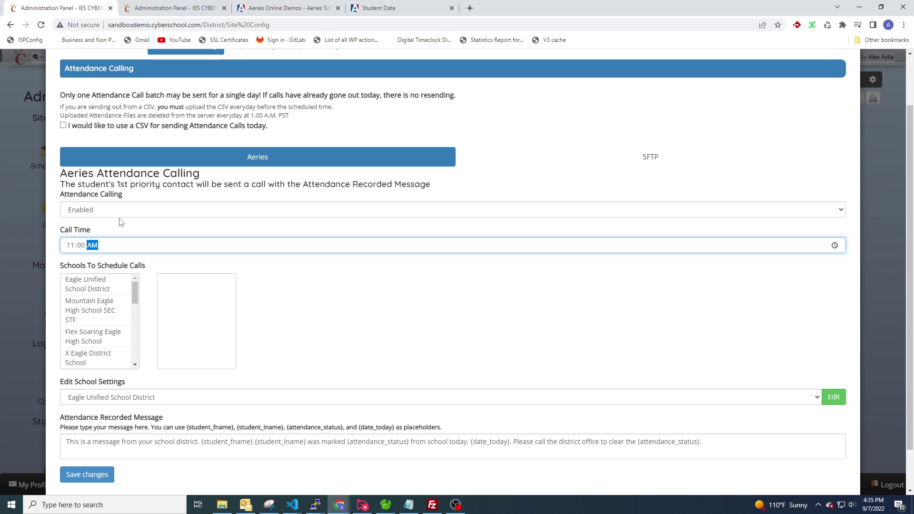
scroll(121, 222, "up", 1)
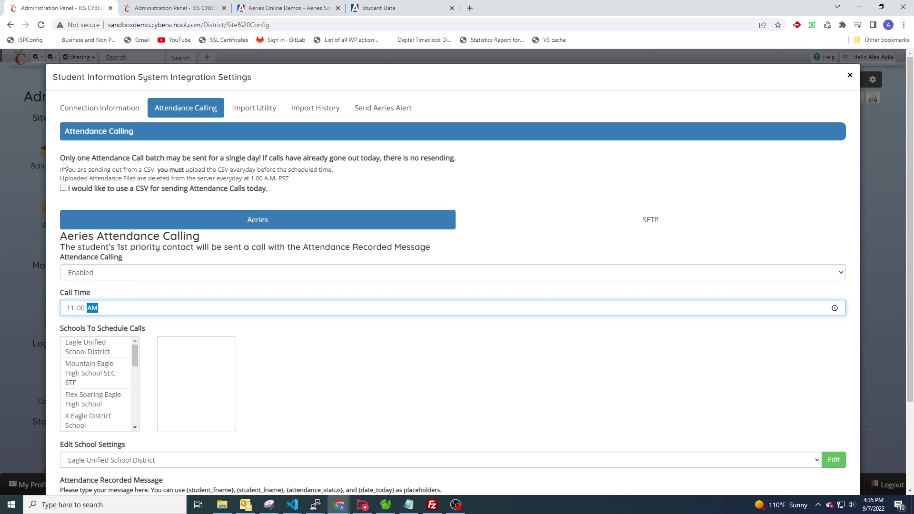
left_click_drag(61, 160, 462, 159)
scroll(364, 167, "down", 2)
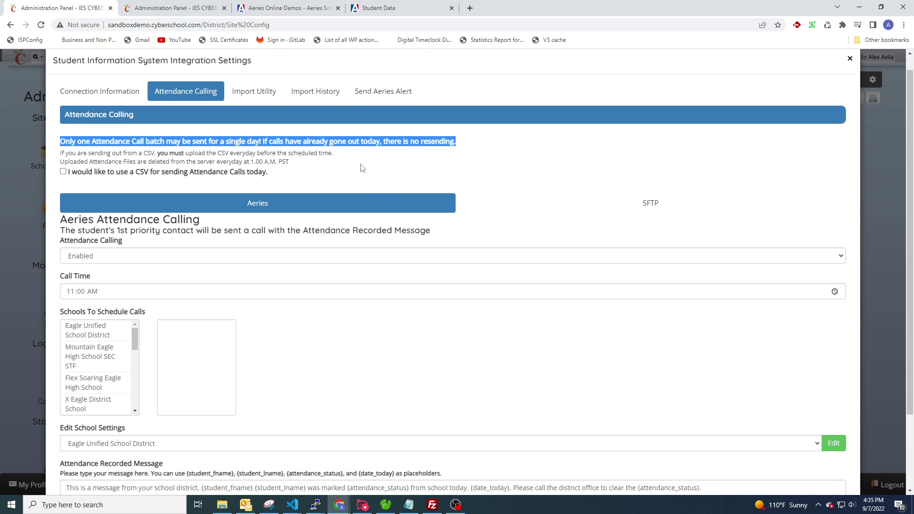
left_click(137, 203)
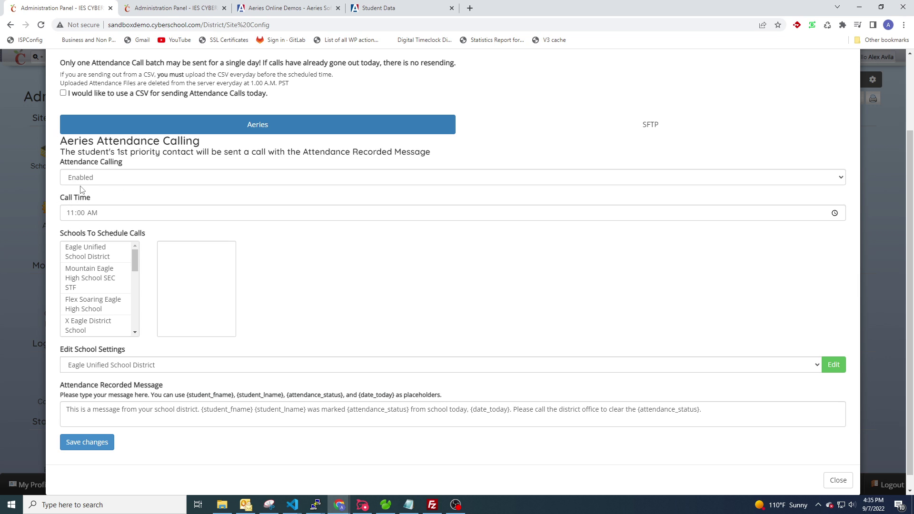
Step: Add Eagle Alternative Education School to the schools to schedule calls for
scroll(105, 196, "down", 1)
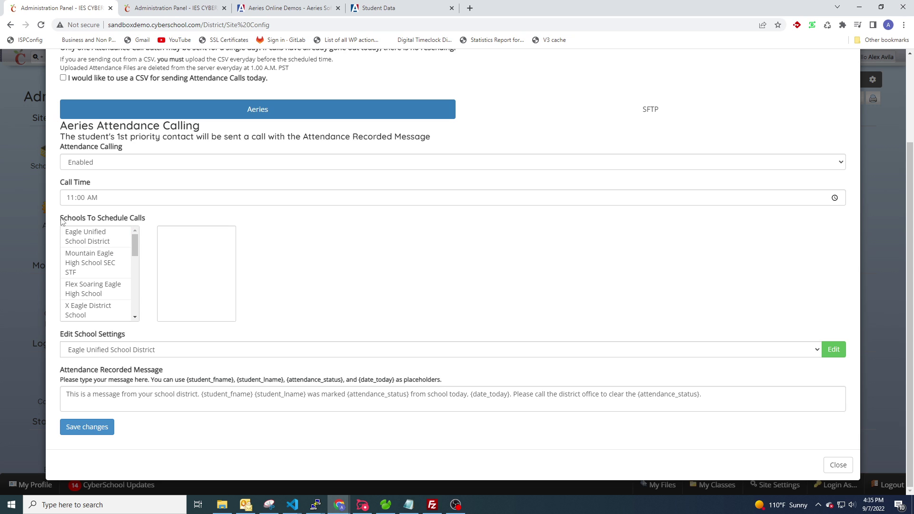
left_click_drag(61, 218, 149, 223)
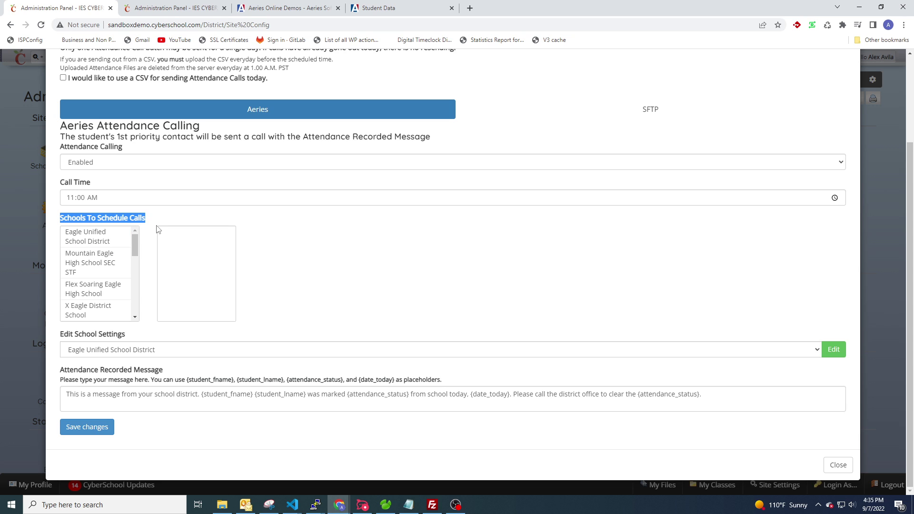
scroll(97, 261, "down", 3)
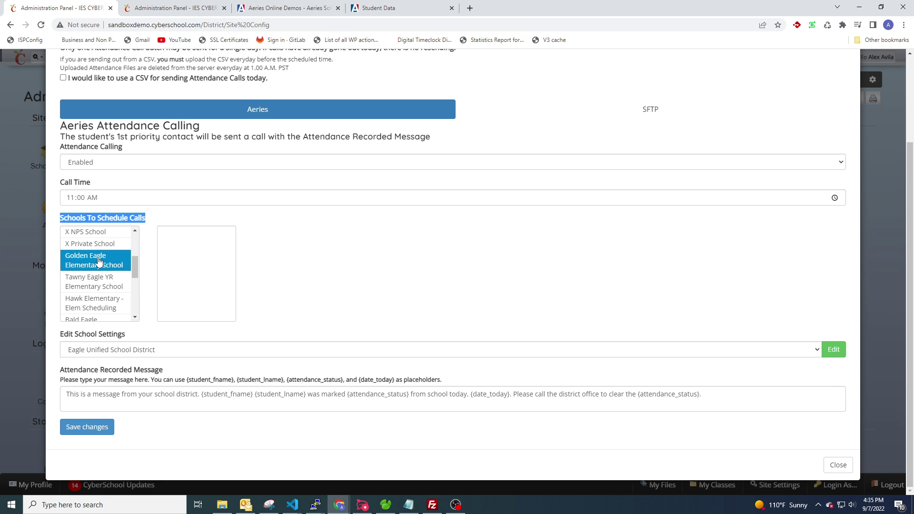
scroll(98, 261, "down", 5)
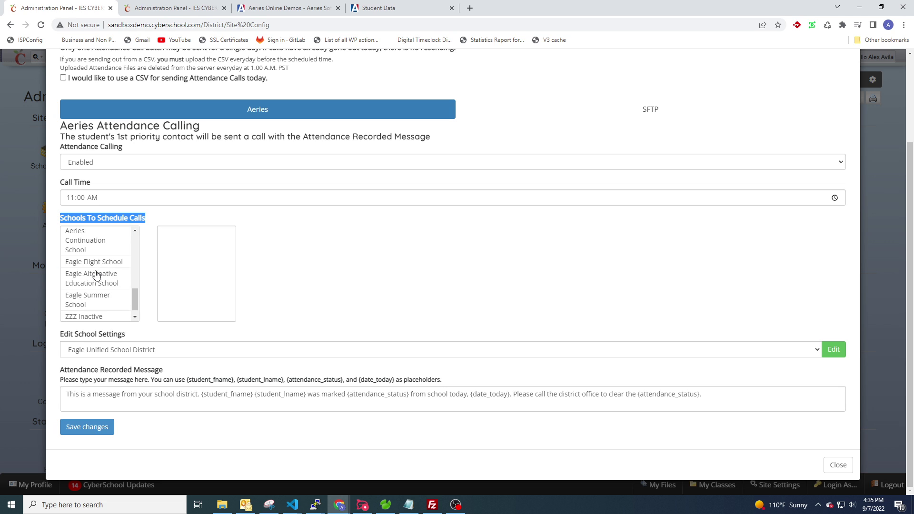
left_click(104, 279)
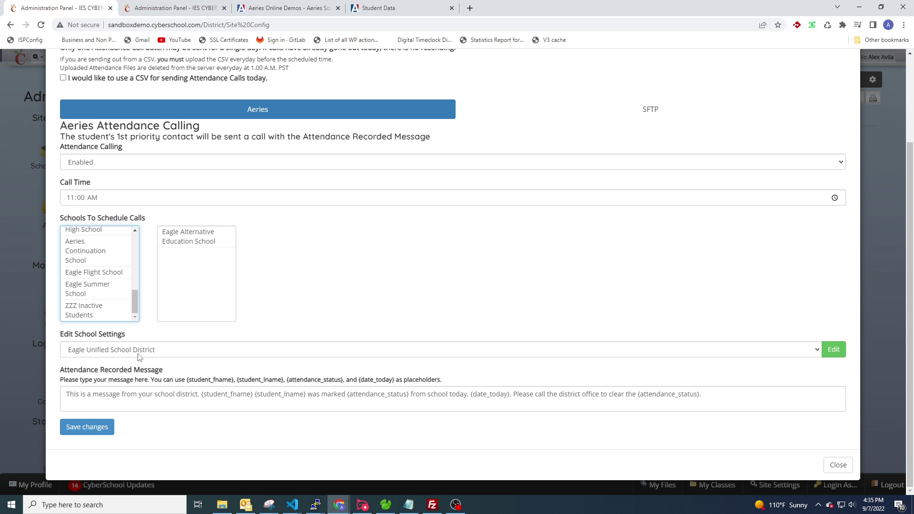
Step: Choose Eagle Alternative Education School under Edit School Settings and open its settings for editing
left_click(121, 353)
left_click(136, 318)
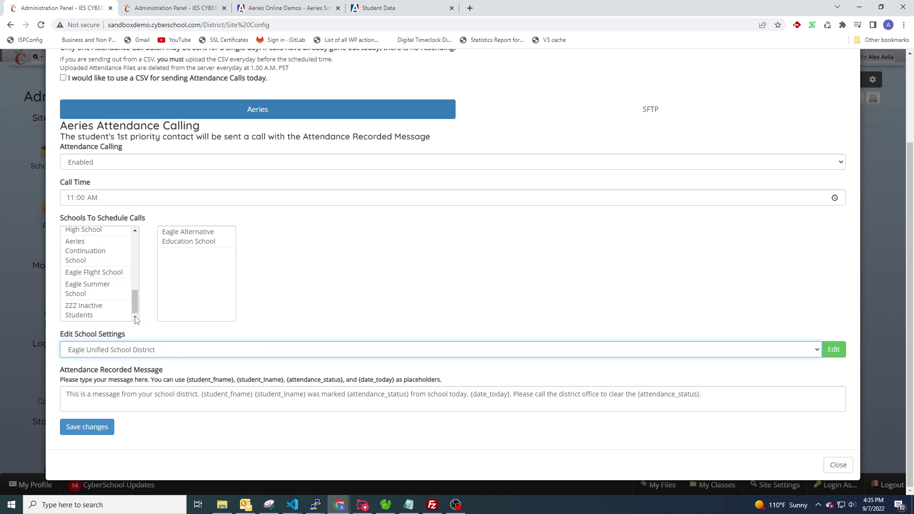
left_click_drag(61, 338, 138, 338)
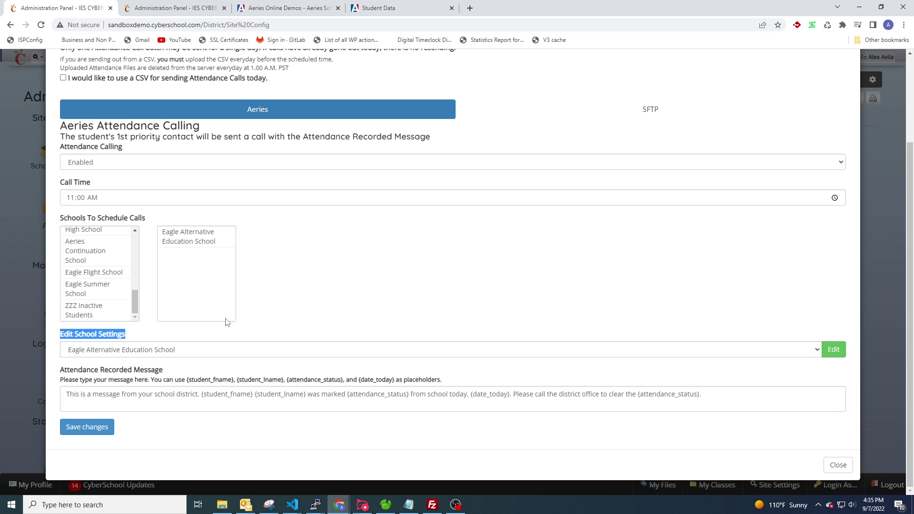
left_click(833, 353)
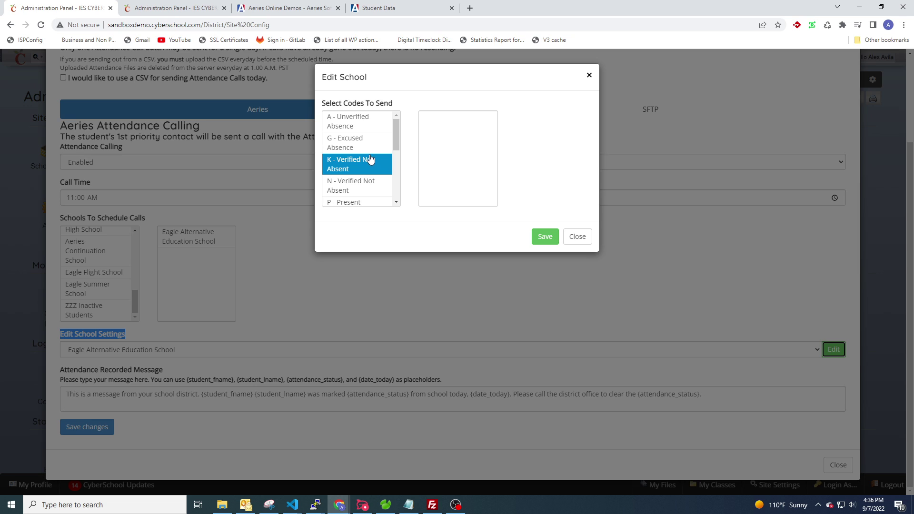
Step: Add A - Unverified Absence, S - Unexcused Absence and W - Unexcused Absence to the school's codes to send
left_click(352, 126)
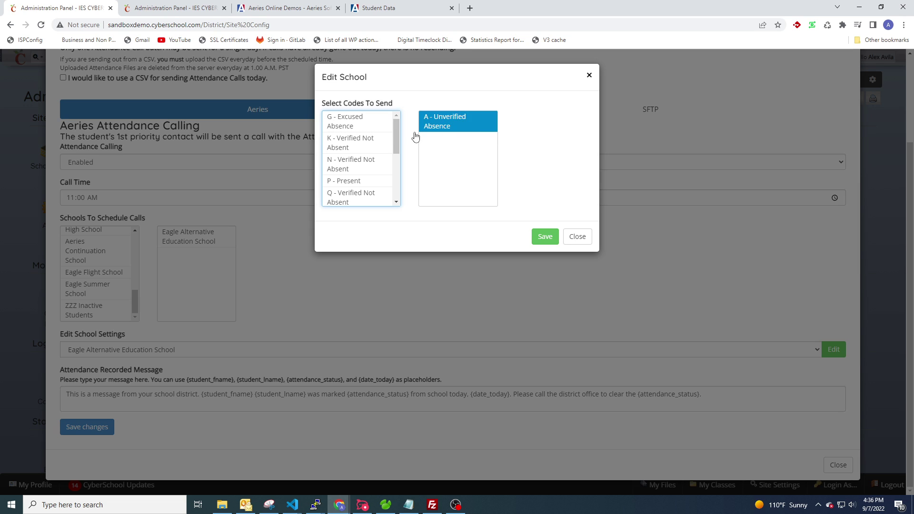
scroll(353, 147, "down", 1)
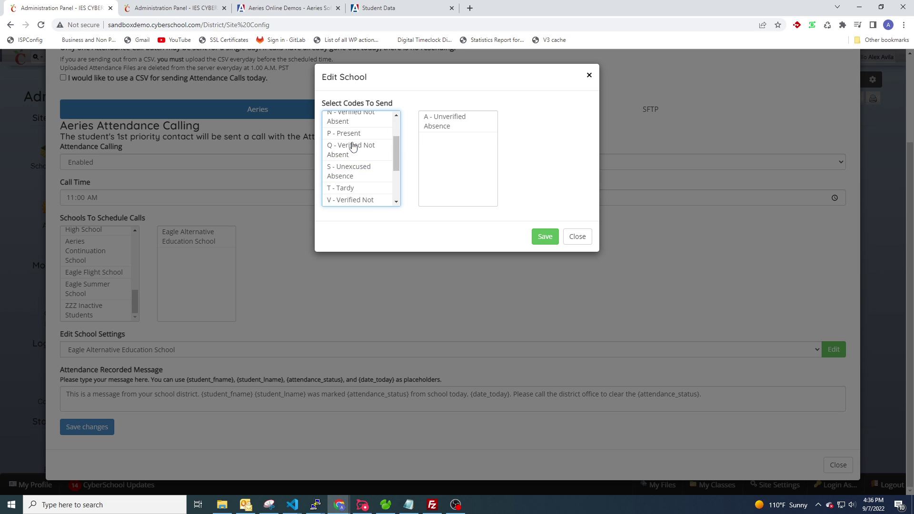
left_click(351, 172)
scroll(353, 157, "down", 1)
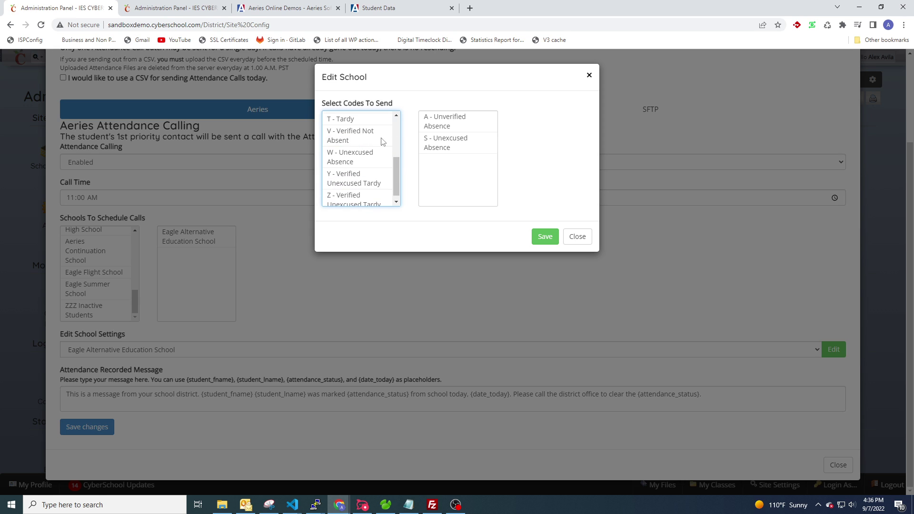
left_click(352, 162)
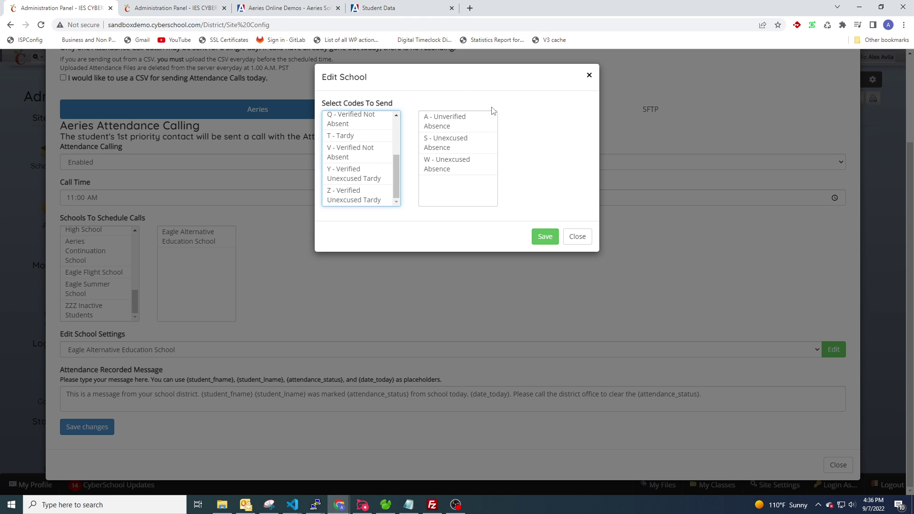
Step: Switch to the Aeries student data page, look through its page list for attendance options, and return to the district's site configuration
left_click(400, 8)
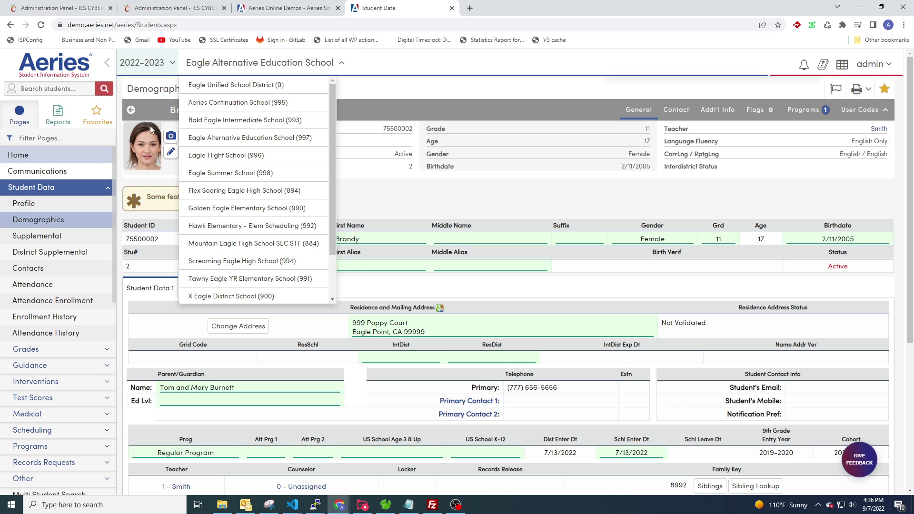
left_click(333, 67)
scroll(57, 355, "down", 4)
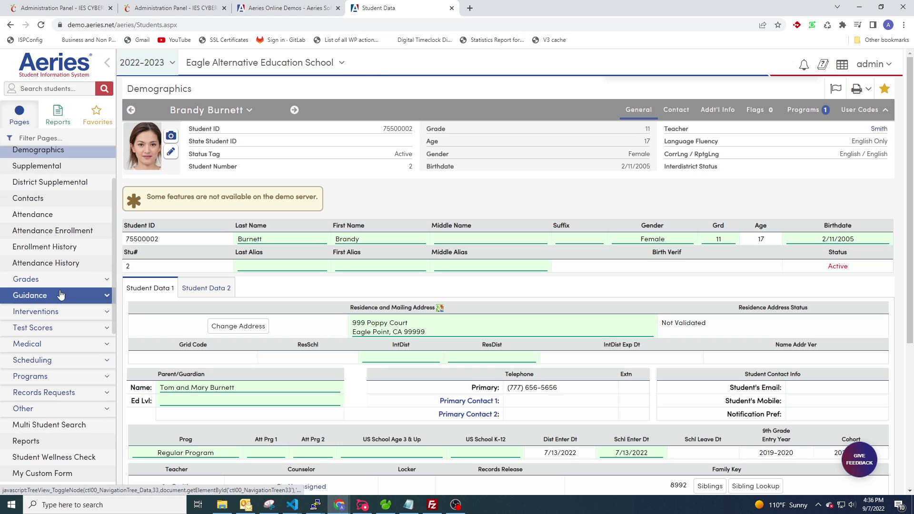
scroll(59, 296, "down", 3)
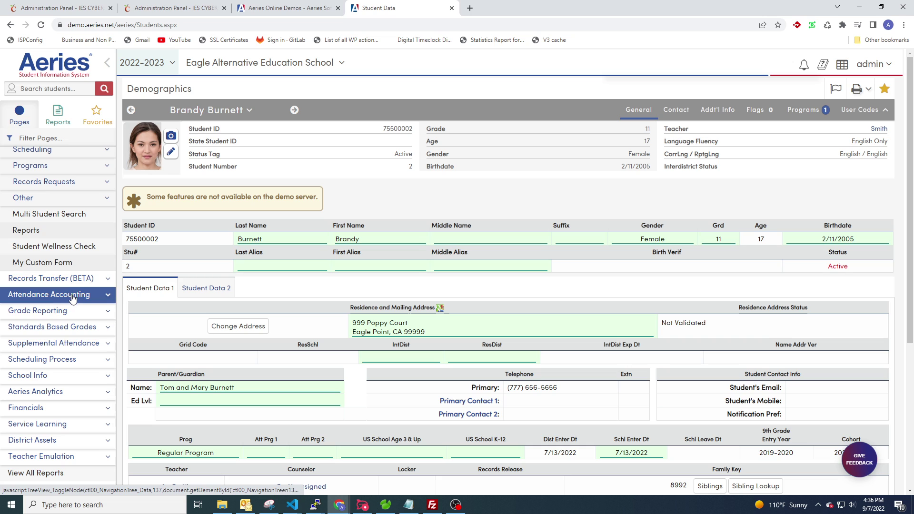
left_click(67, 9)
Step: Save the selected attendance codes for Eagle Alternative Education School
left_click(433, 121)
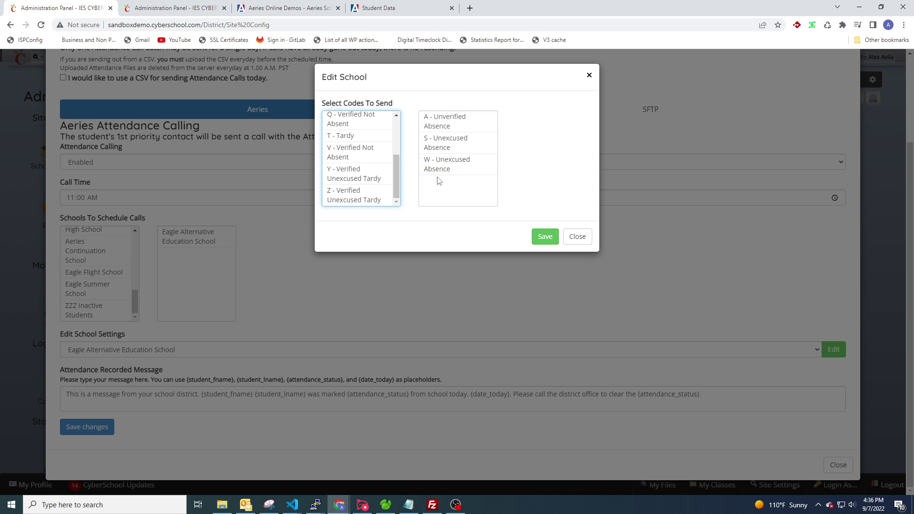
left_click(431, 162)
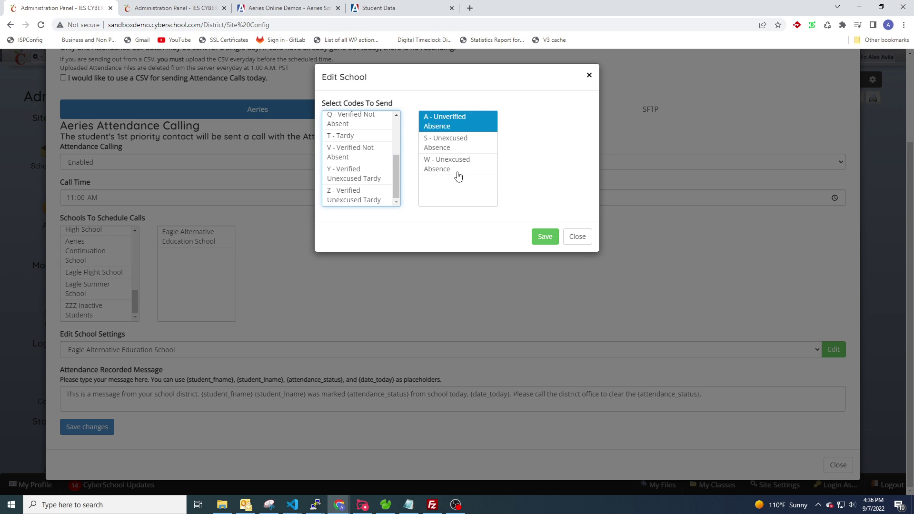
left_click(470, 144)
left_click(543, 239)
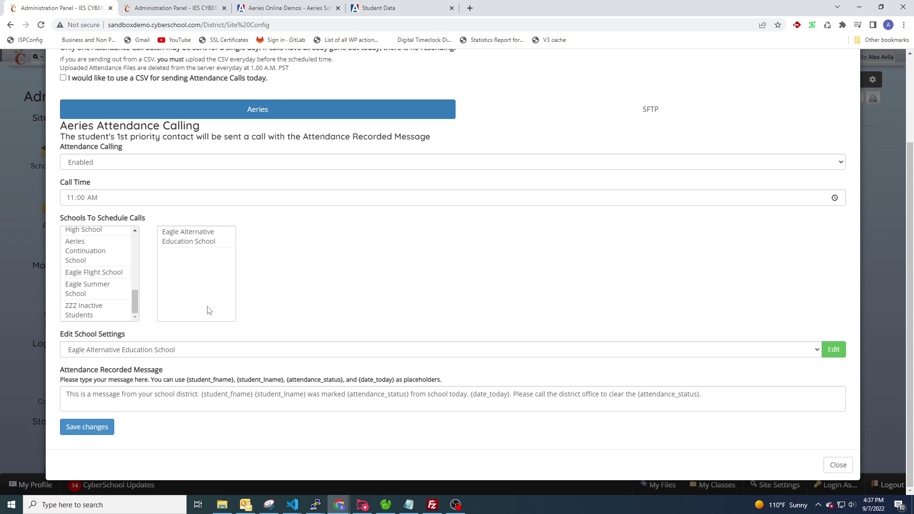
Step: Examine the Attendance Recorded Message text and its placeholders for student name, attendance status and date
left_click_drag(61, 371, 185, 379)
left_click(167, 370)
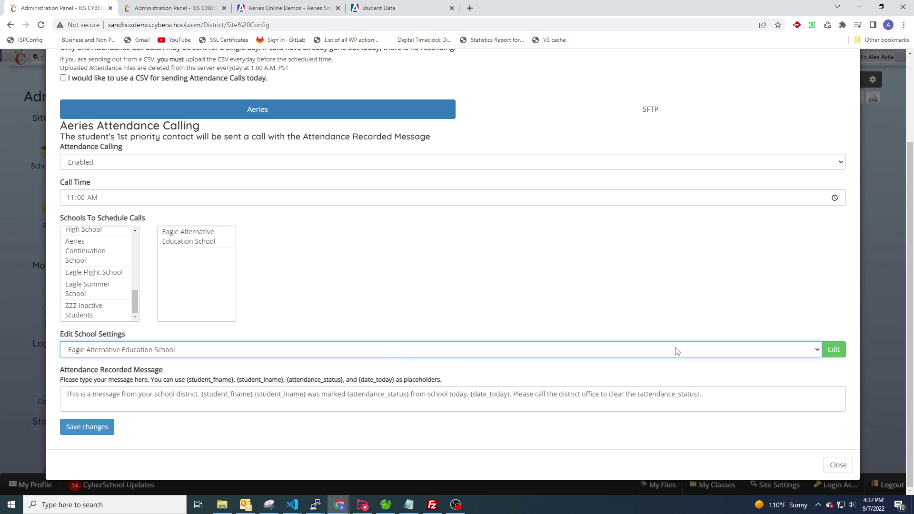
left_click_drag(639, 395, 694, 397)
key("ctrl+plus")
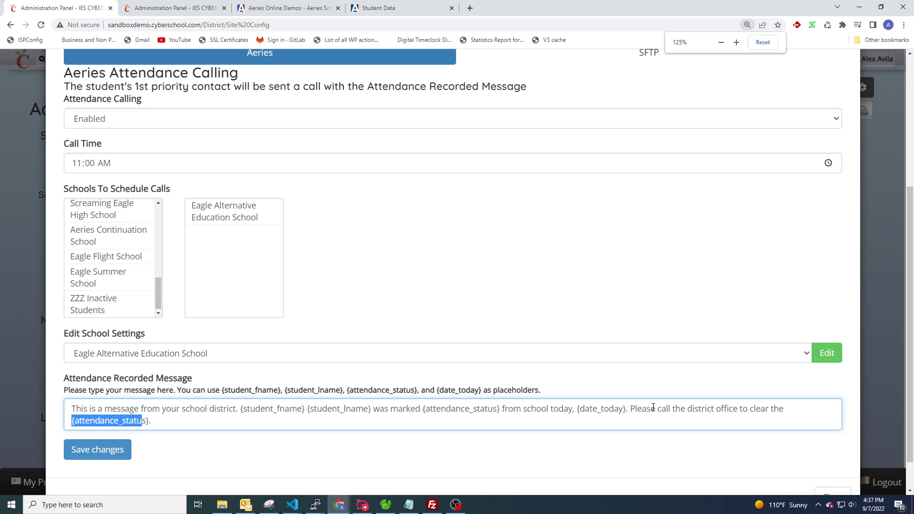
scroll(157, 388, "down", 1)
mouse_move(152, 385)
left_mouse_down()
mouse_move(71, 381)
mouse_move(72, 369)
mouse_move(142, 370)
mouse_move(163, 381)
left_mouse_up()
left_click(172, 377)
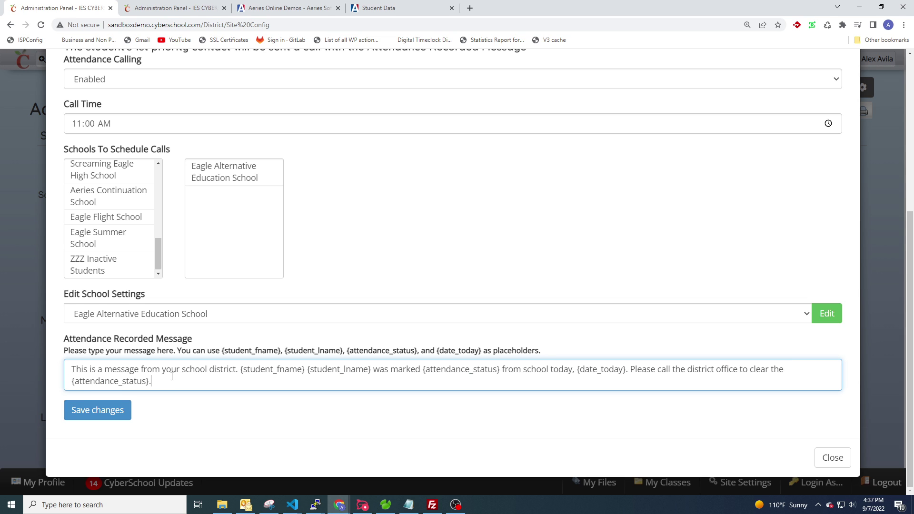
left_click_drag(241, 370, 502, 370)
left_click(371, 371)
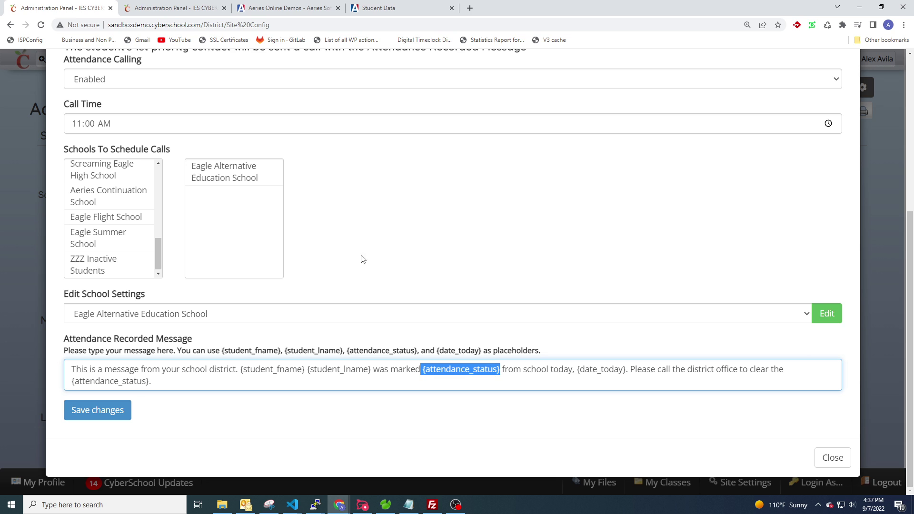
Step: Review the attendance codes selected to send for Eagle Alternative Education School and close its settings
left_click(828, 314)
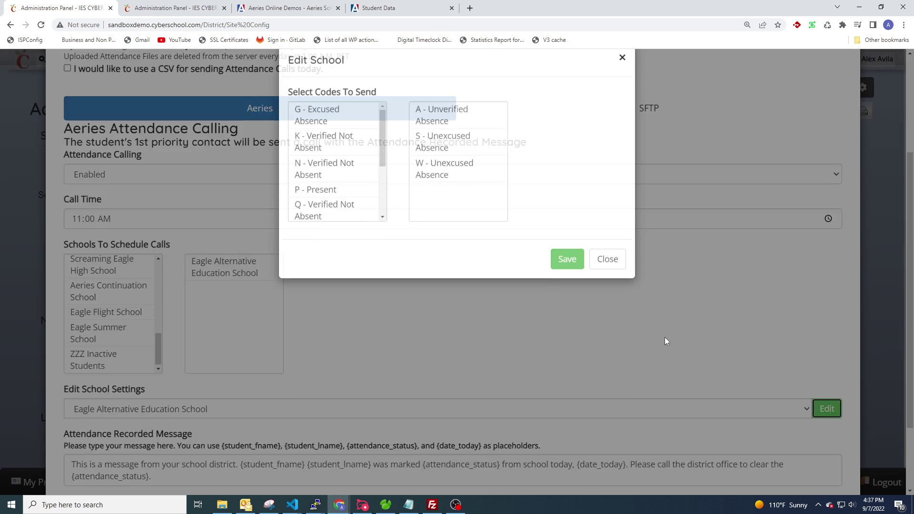
key("ctrl+minus")
left_click(484, 128)
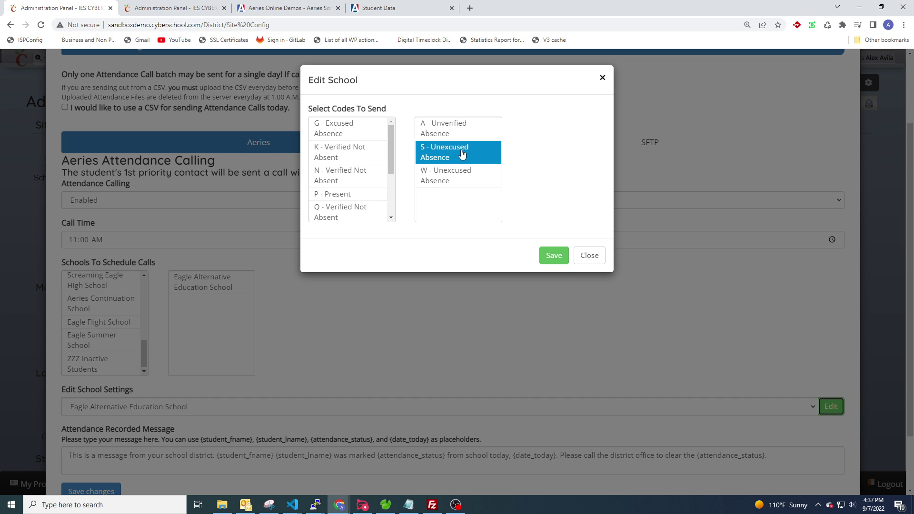
left_click(603, 76)
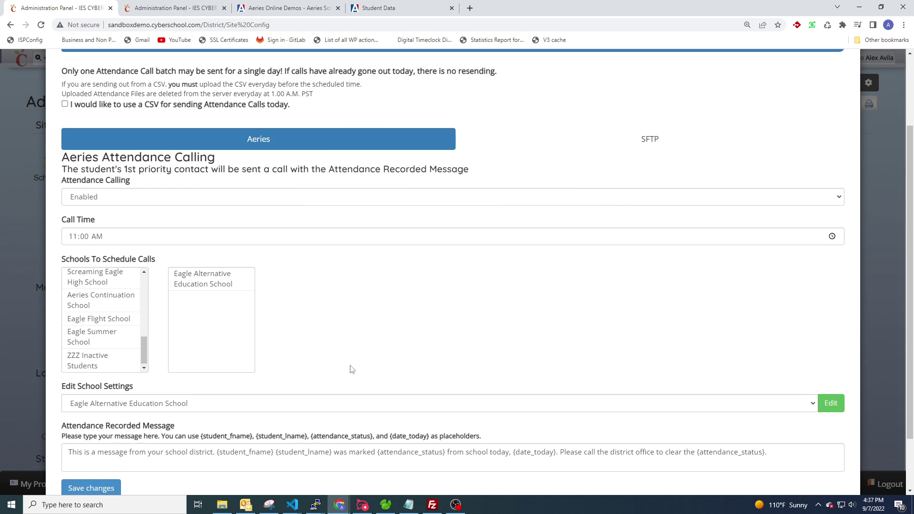
Step: Examine the {attendance_status} and {date_today} placeholders in the Attendance Recorded Message
scroll(430, 384, "down", 2)
scroll(430, 392, "up", 1)
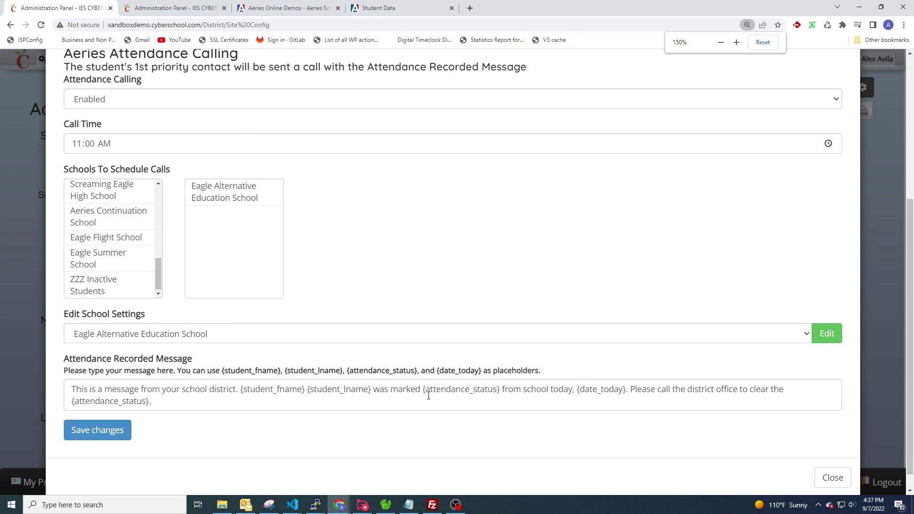
scroll(428, 395, "up", 1)
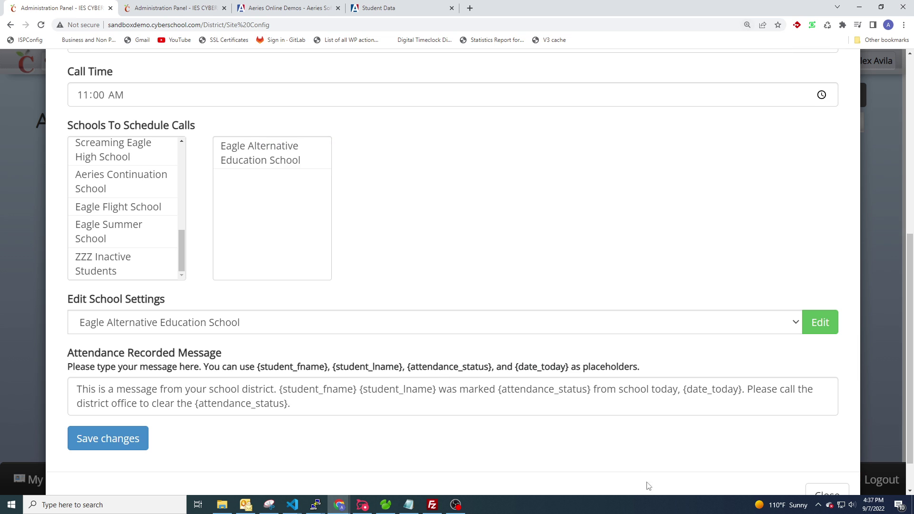
left_click_drag(497, 390, 592, 392)
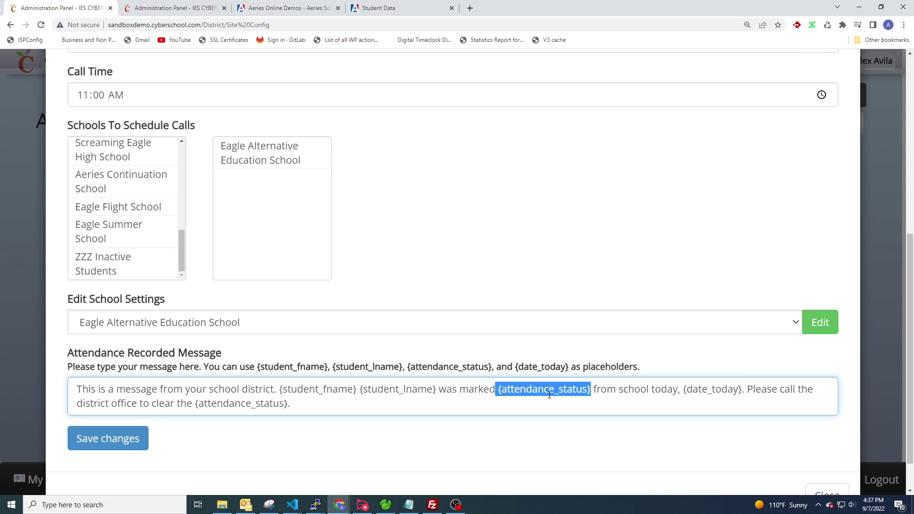
left_click(548, 395)
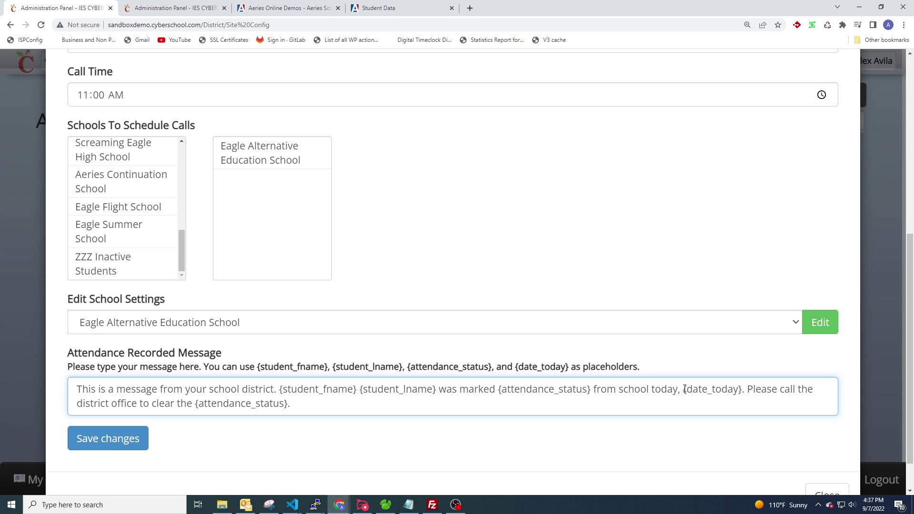
left_click_drag(684, 390, 743, 389)
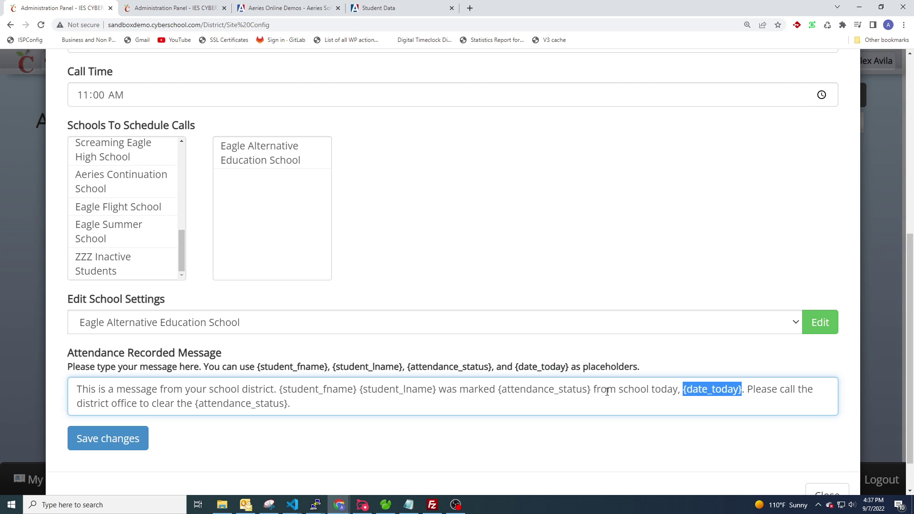
left_click(310, 402)
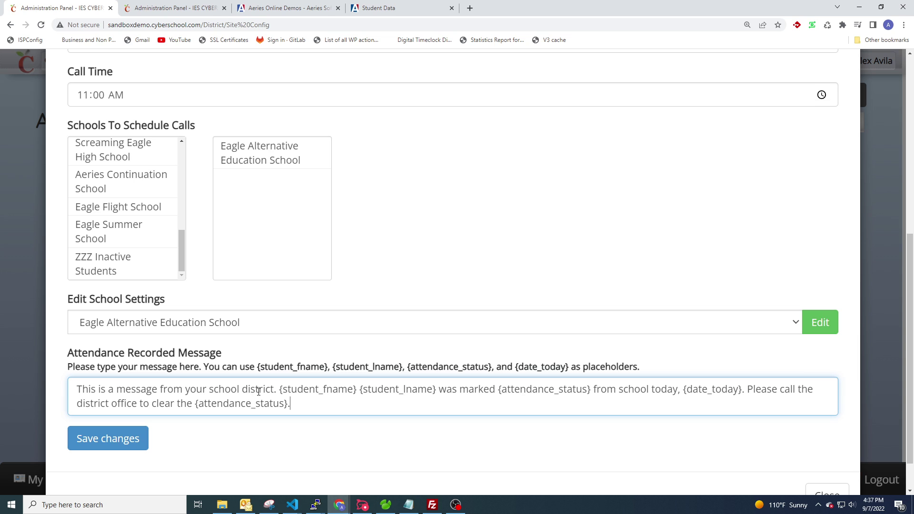
Step: Replace "your school district" in the Attendance Recorded Message with the placeholder {school_name}
left_click_drag(275, 389, 209, 389)
key("BackSpace")
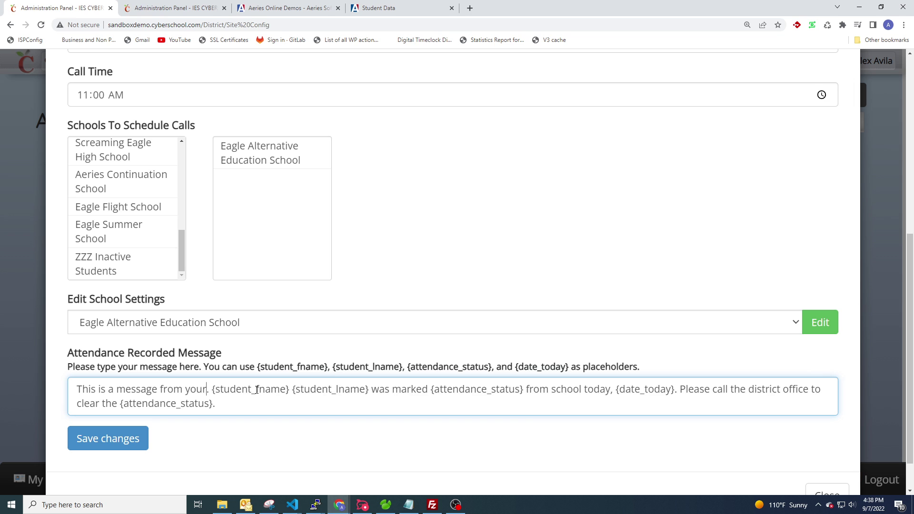
key("BackSpace")
key("BackSpace")
key("BackSpace")
key("BackSpace")
key("BackSpace")
type("{school_")
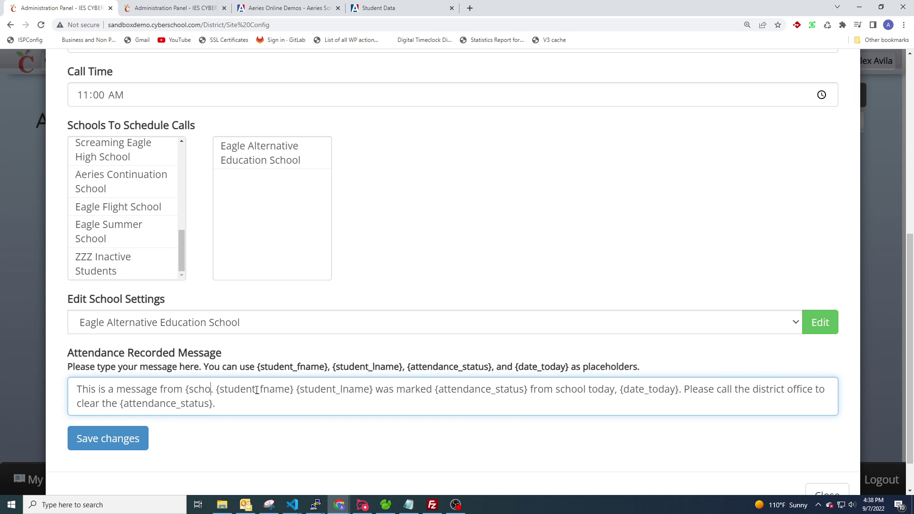
type("name}")
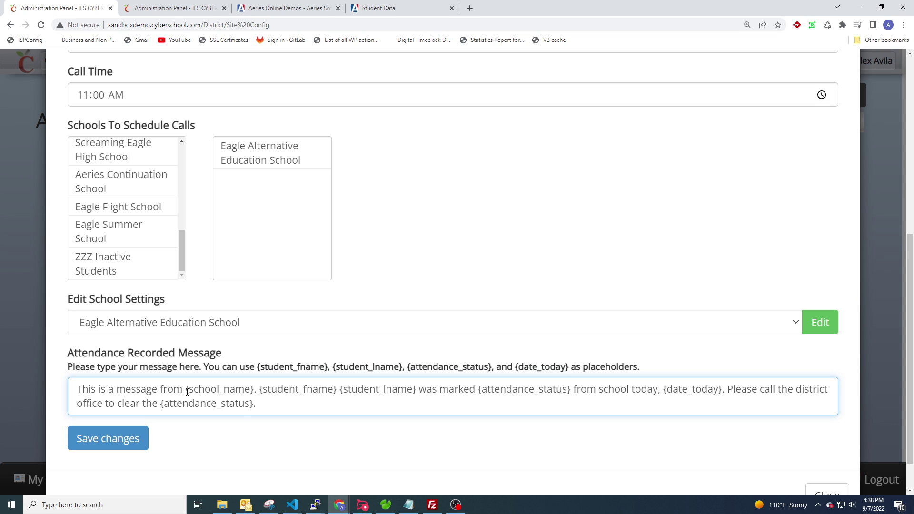
Step: Review the edited Attendance Recorded Message from its placeholders to its closing sentence, and check the Call Time setting
left_click_drag(185, 391, 350, 392)
left_click(284, 403)
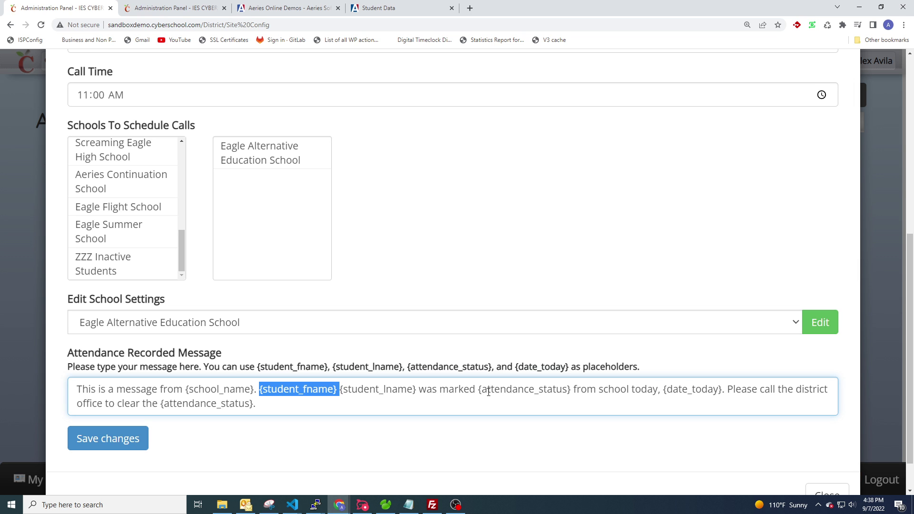
key("ctrl+0")
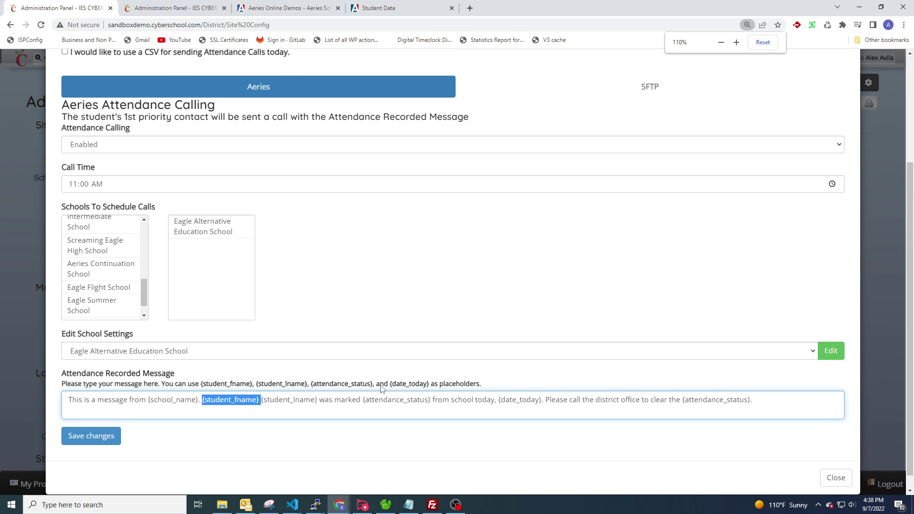
left_click_drag(700, 395, 36, 415)
left_click(327, 288)
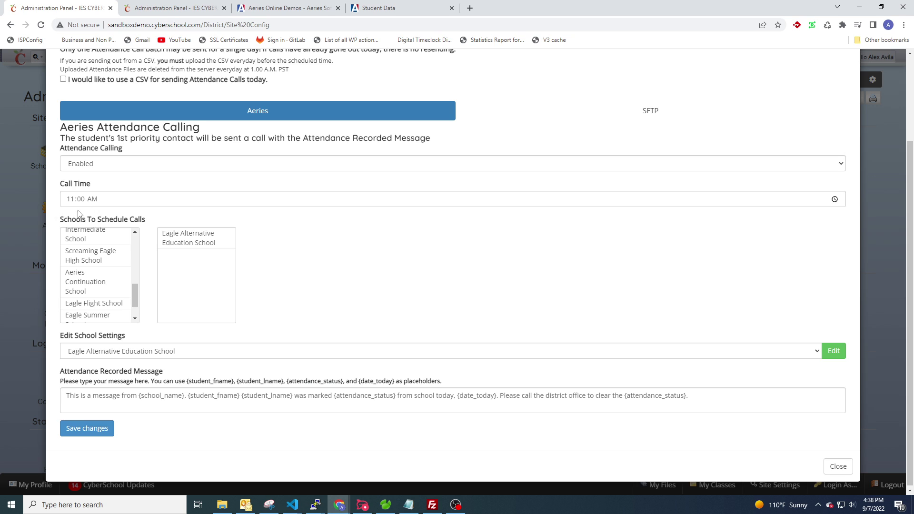
left_click_drag(59, 184, 109, 186)
left_click(327, 271)
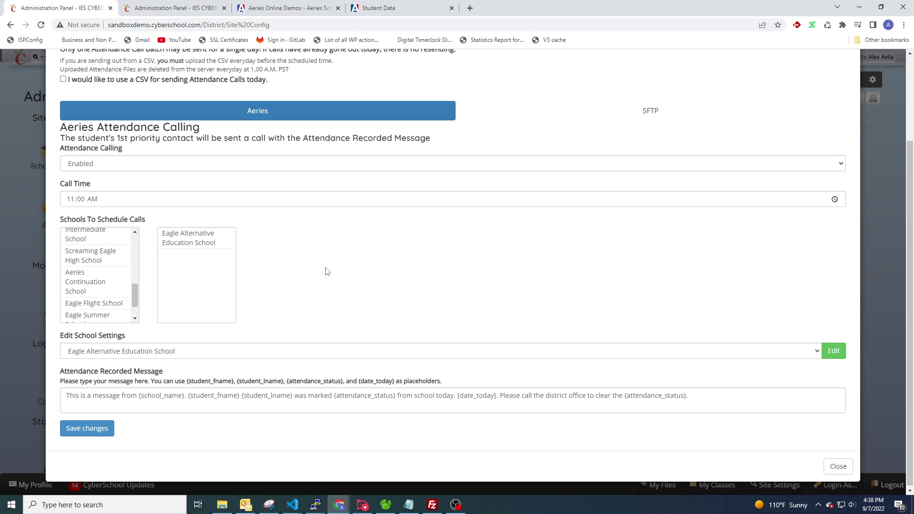